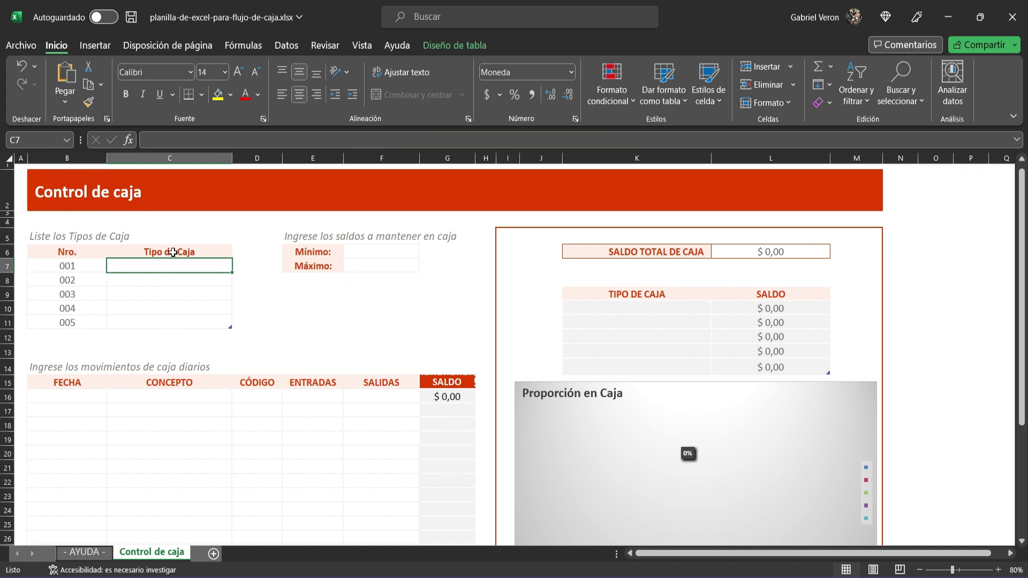
Go through the cash type number cells in the summary table
{"action": "scroll", "coordinate": [73, 263], "scroll_direction": "down", "scroll_amount": 1}
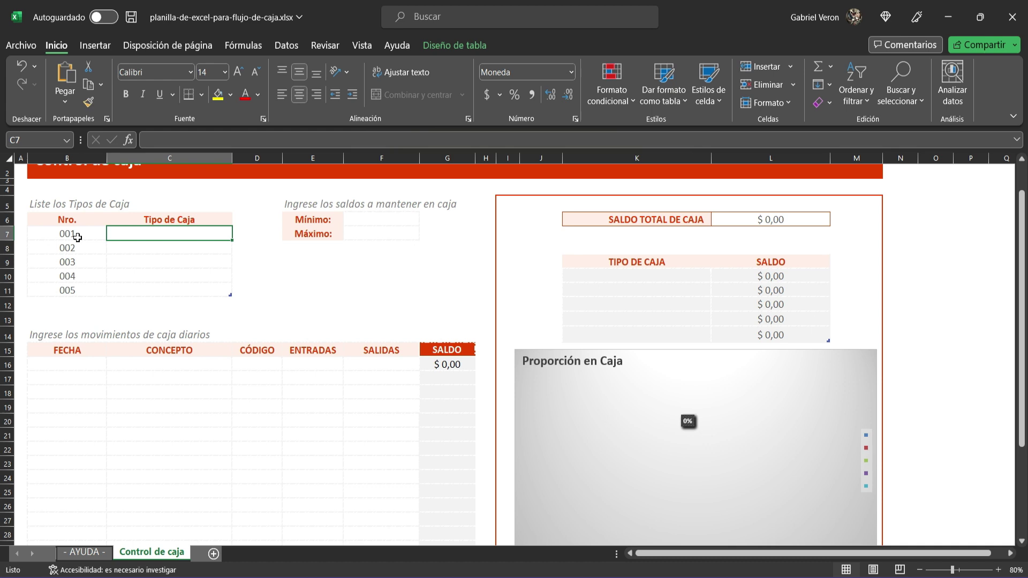
{"action": "left_click", "coordinate": [83, 233]}
{"action": "left_click", "coordinate": [90, 249]}
{"action": "left_click", "coordinate": [92, 263]}
{"action": "left_click", "coordinate": [90, 276]}
{"action": "left_click", "coordinate": [91, 290]}
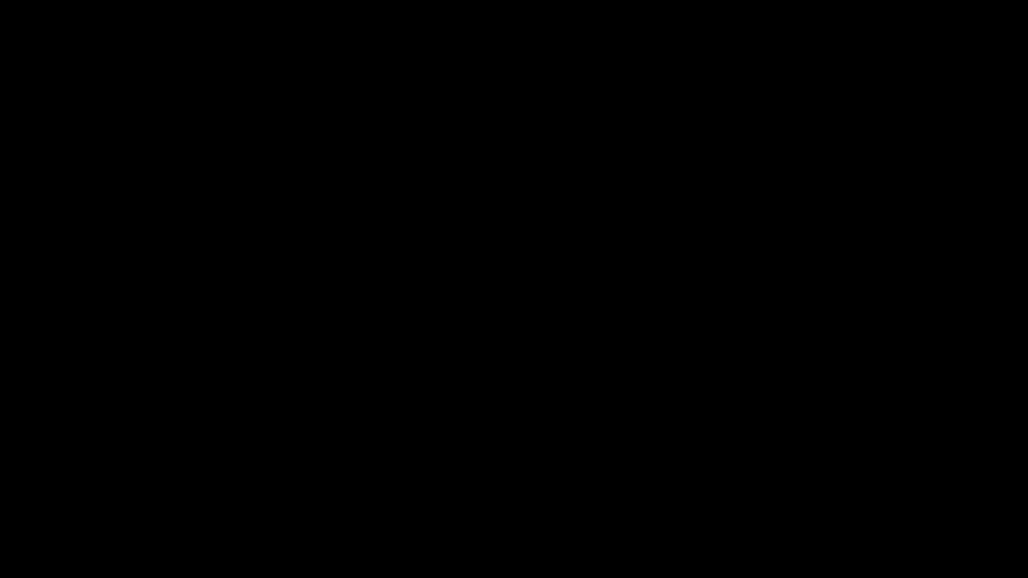
{"action": "left_click", "coordinate": [90, 248]}
{"action": "left_click", "coordinate": [91, 262]}
{"action": "left_click", "coordinate": [91, 276]}
{"action": "left_click", "coordinate": [85, 234]}
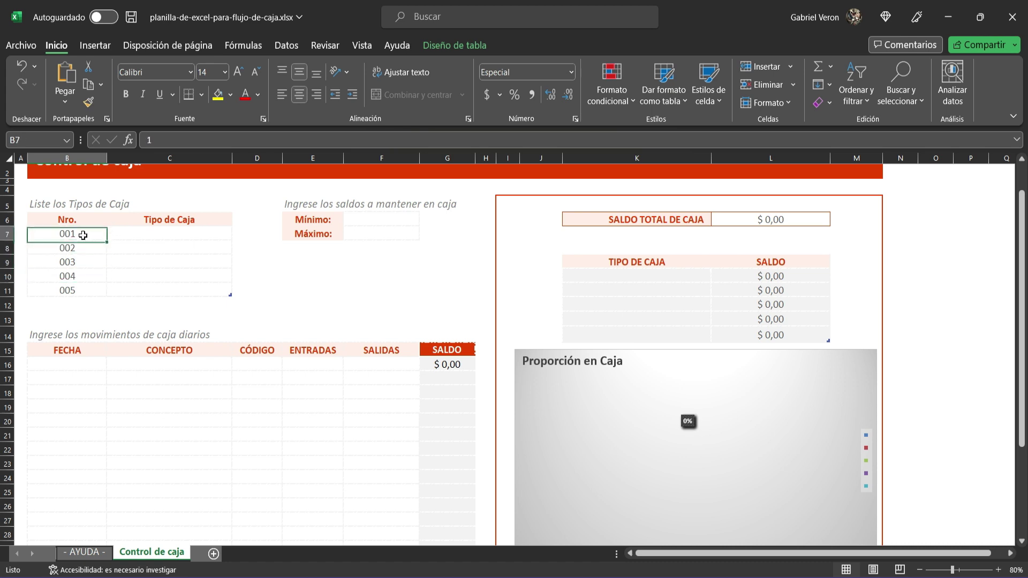
Enter EFECTIVO and TARJETAS DE CREDITO as the first two cash types in C7:C8
{"action": "left_click", "coordinate": [163, 232]}
{"action": "double_click", "coordinate": [166, 232]}
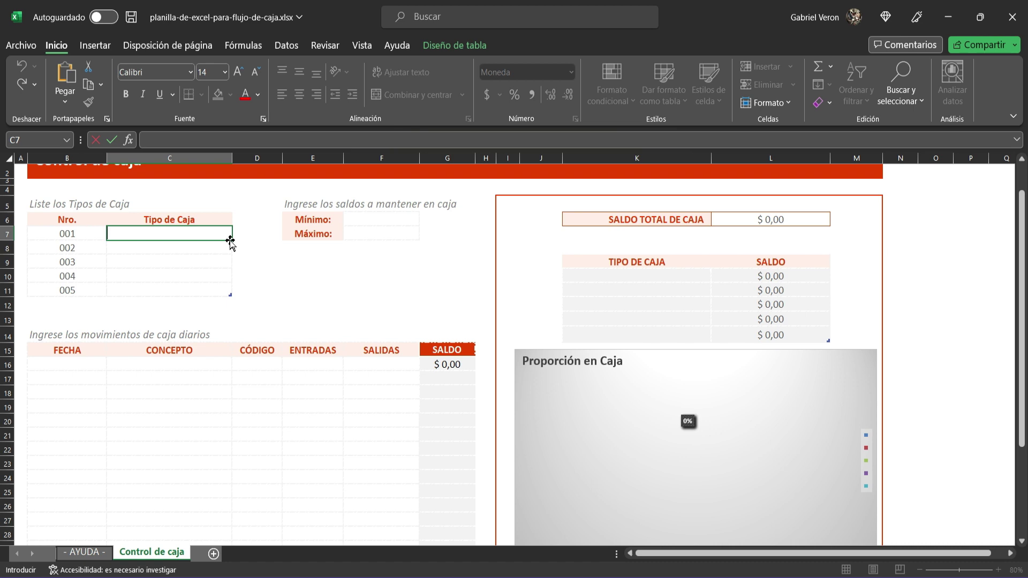
{"action": "type", "text": "EFECTIVO"}
{"action": "key", "text": "Return"}
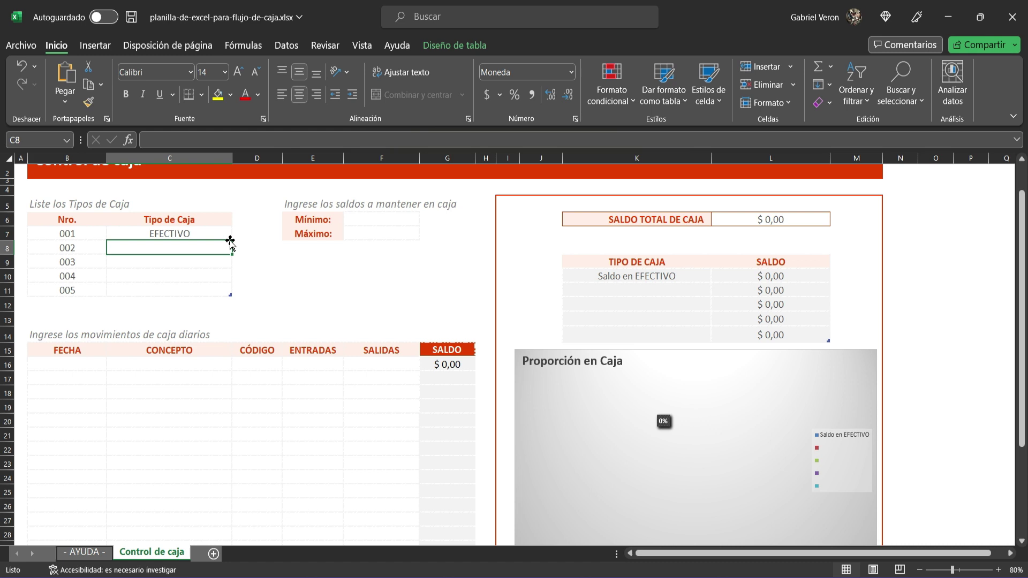
{"action": "type", "text": "TARJETAS DE CREDITO"}
{"action": "key", "text": "Return"}
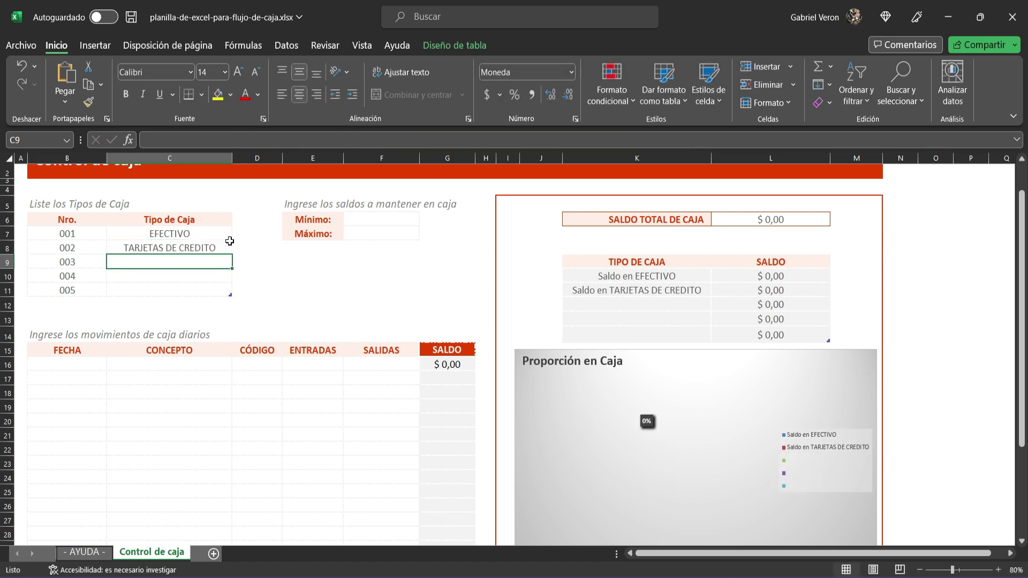
Enter CRIPTOMONEDAS, MERCADOPAGO and PAYPAL as the remaining cash types in C9:C11
{"action": "type", "text": "CRY"}
{"action": "type", "text": "IPTOMONEDAS"}
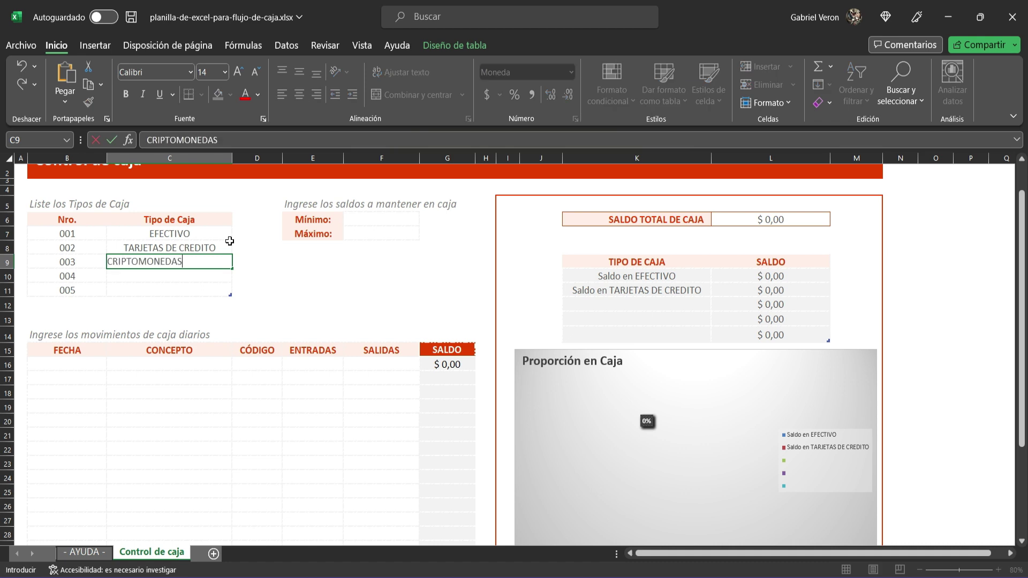
{"action": "key", "text": "Return"}
{"action": "type", "text": "MERCADOPA"}
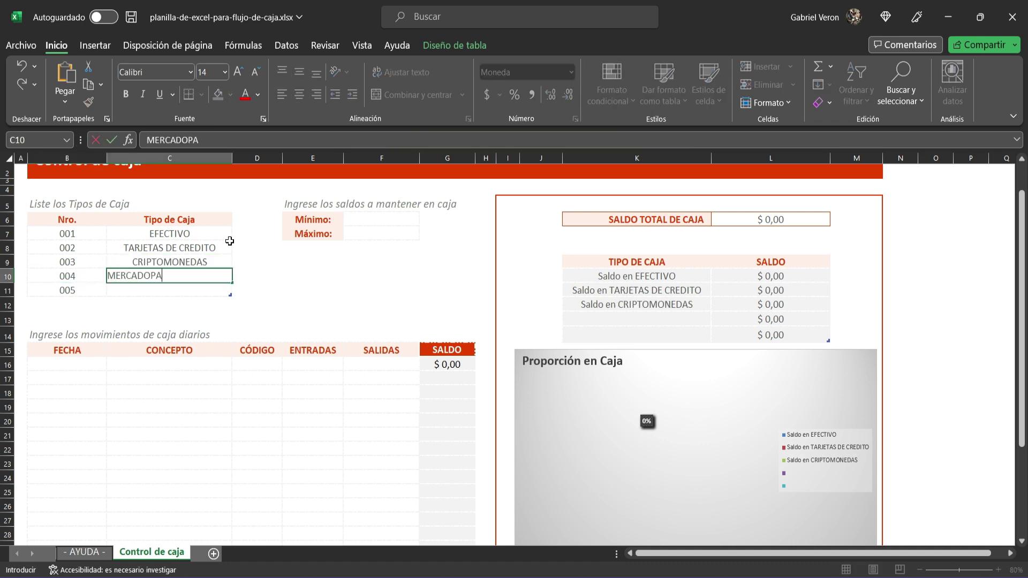
{"action": "type", "text": "GO"}
{"action": "key", "text": "Return"}
{"action": "type", "text": "PAYPAL"}
{"action": "key", "text": "Return"}
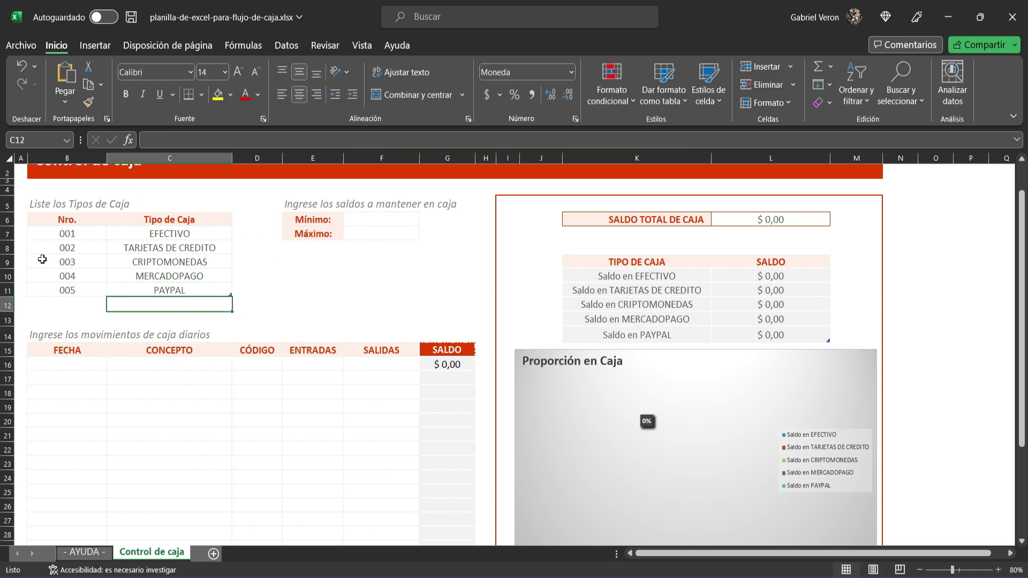
{"action": "left_click", "coordinate": [86, 230]}
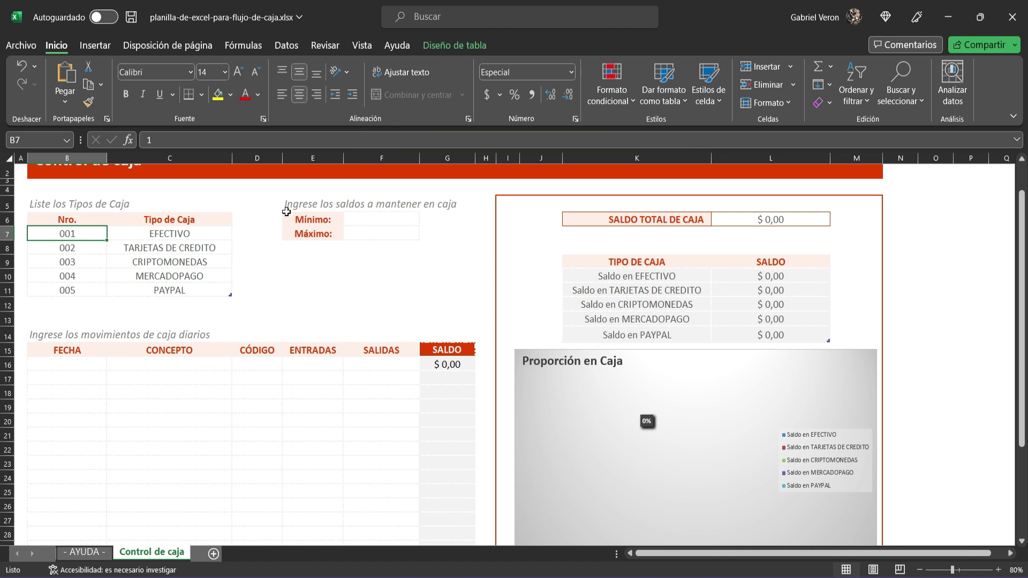
Enter 500 as the Mínimo balance in F6 and 5000 as the Máximo balance in F7
{"action": "left_click", "coordinate": [384, 220]}
{"action": "left_click", "coordinate": [384, 236]}
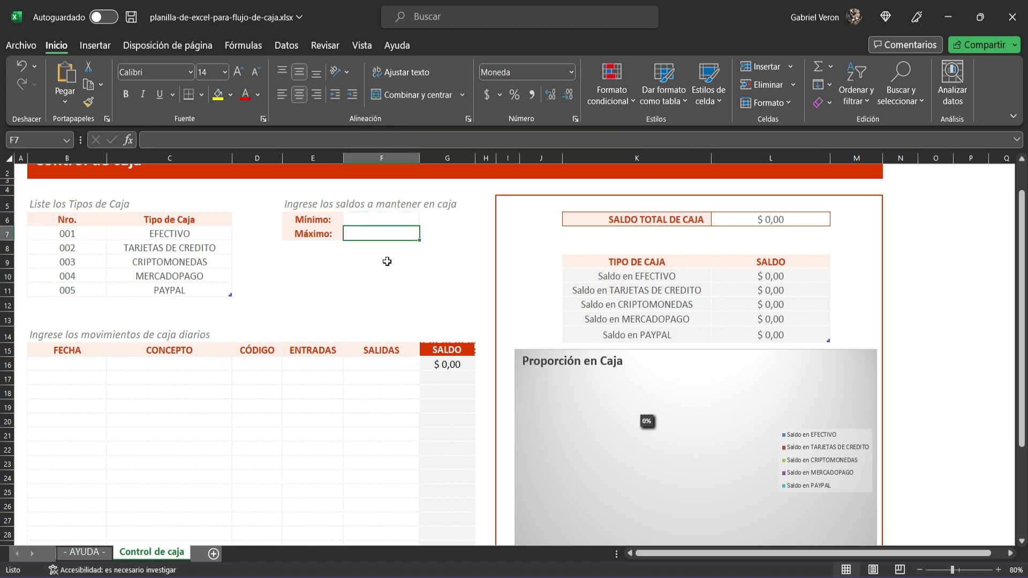
{"action": "left_click", "coordinate": [387, 219]}
{"action": "double_click", "coordinate": [387, 220]}
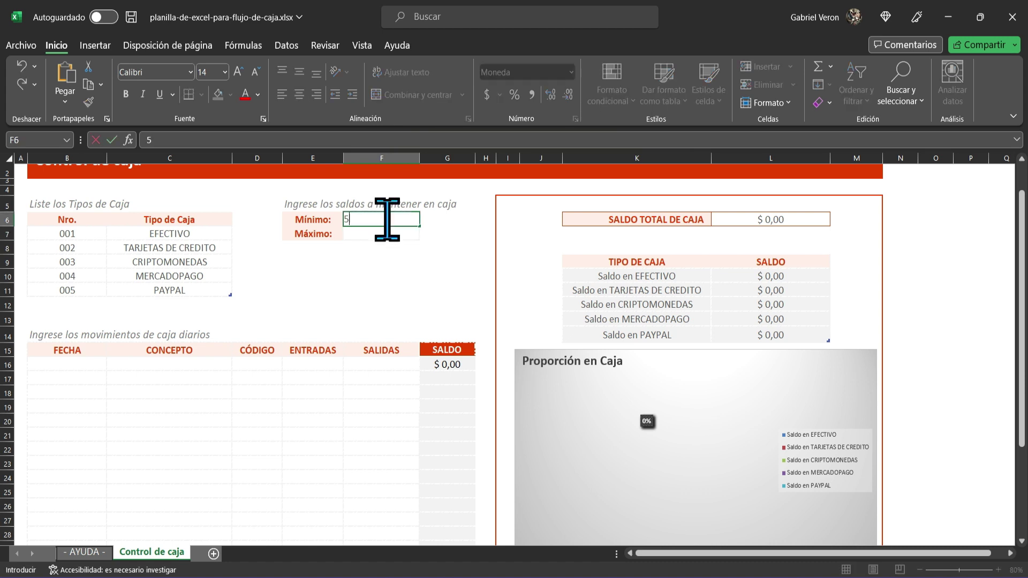
{"action": "type", "text": "$ 500,00"}
{"action": "key", "text": "Return"}
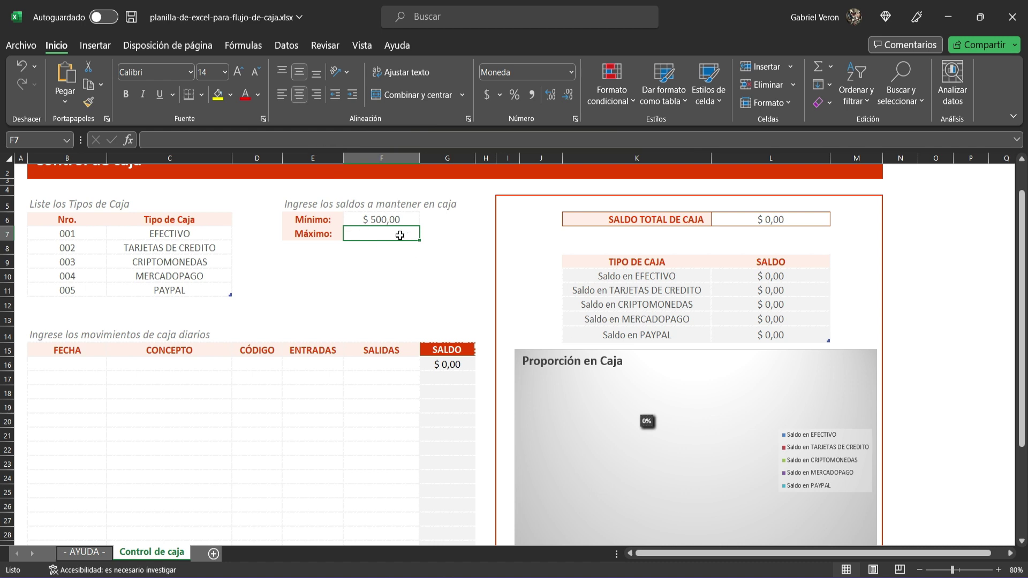
{"action": "double_click", "coordinate": [400, 235]}
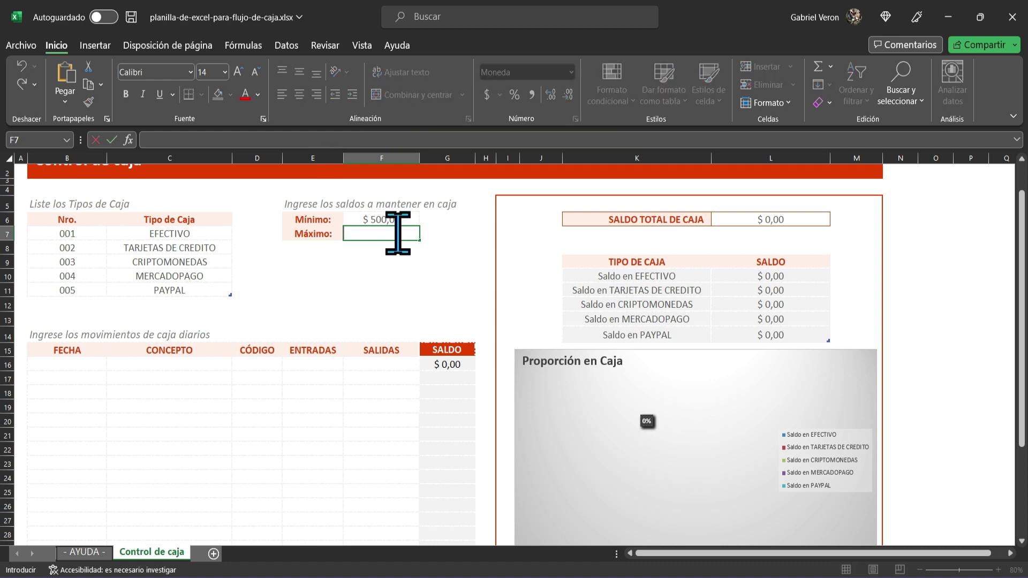
{"action": "type", "text": "5000"}
{"action": "key", "text": "Return"}
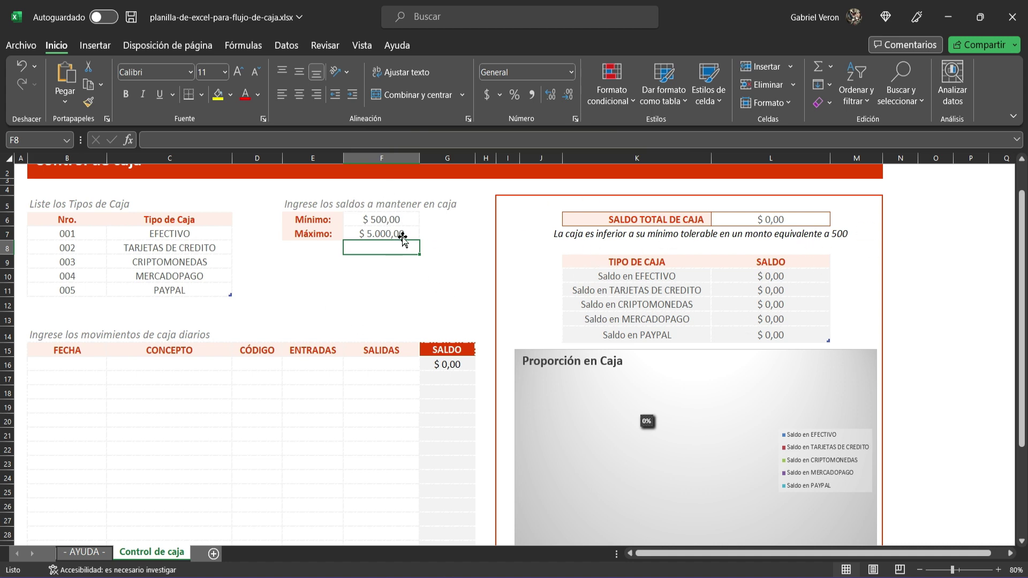
{"action": "left_click", "coordinate": [76, 365]}
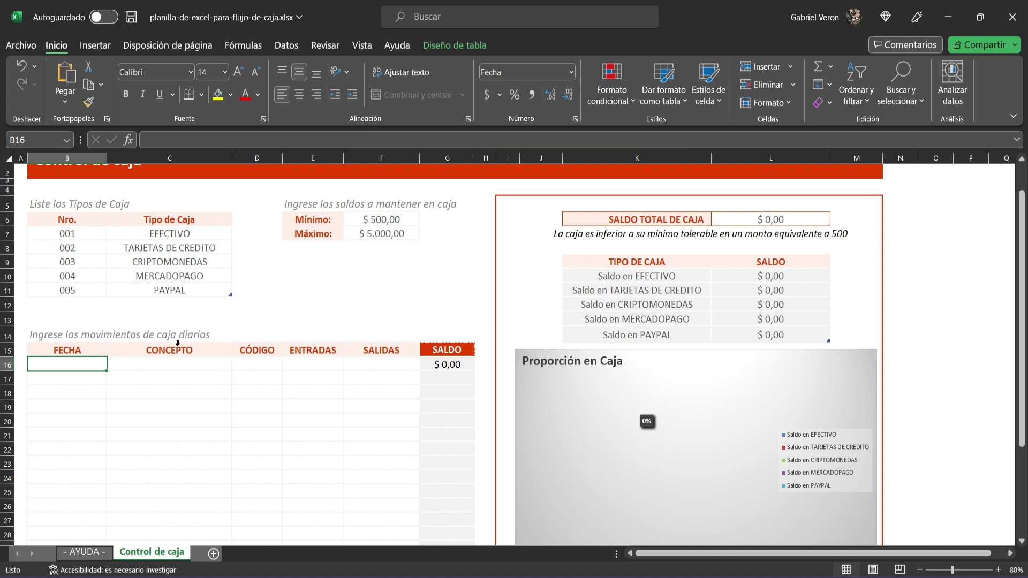
Fill row 16 with date 1/12/2022, concept SUPERMERCADO, code 001 and a 500 outflow
{"action": "scroll", "coordinate": [279, 402], "scroll_direction": "down", "scroll_amount": 1}
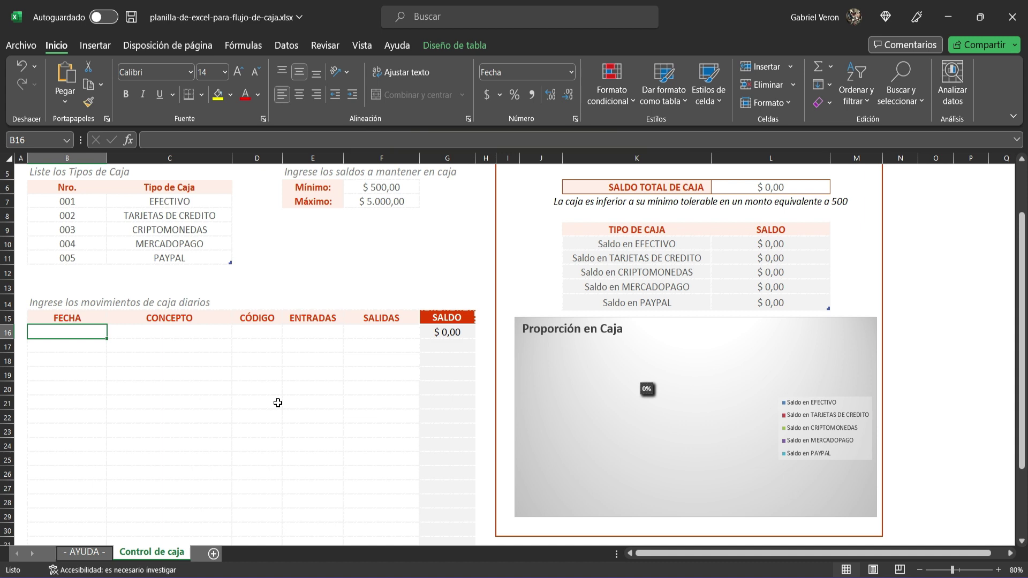
{"action": "type", "text": "1!12!20"}
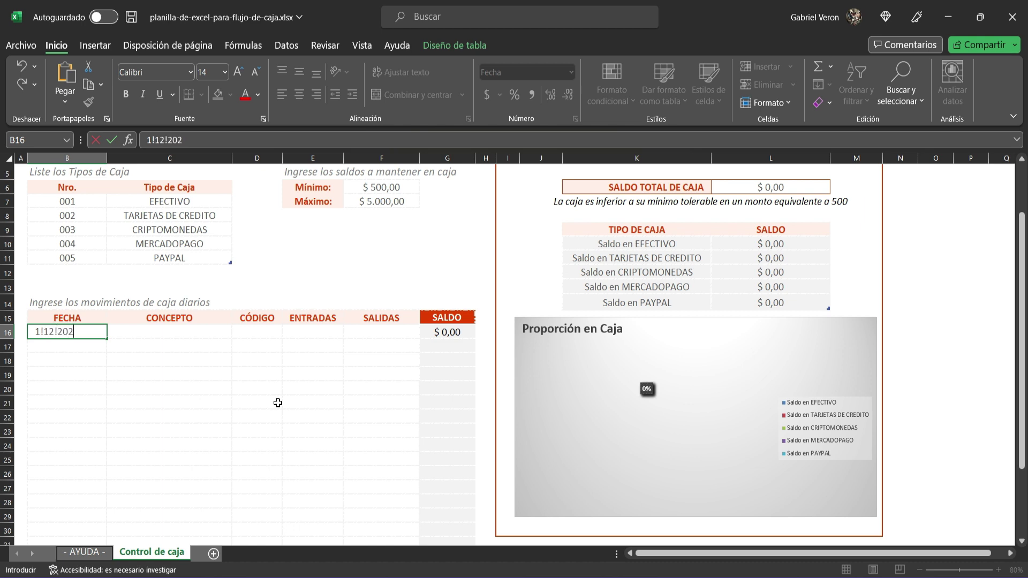
{"action": "type", "text": "2"}
{"action": "key", "text": "Tab"}
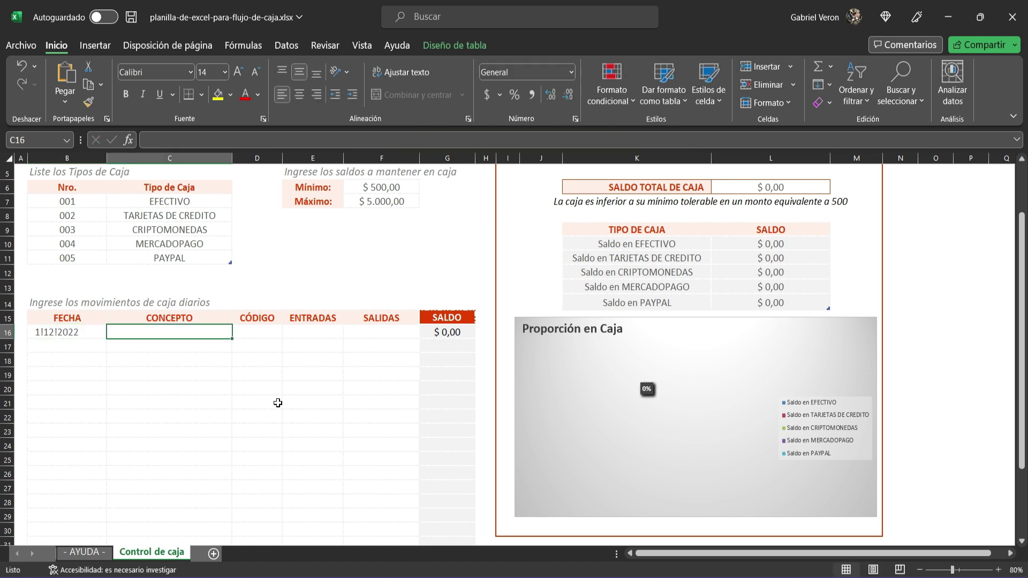
{"action": "double_click", "coordinate": [202, 333]}
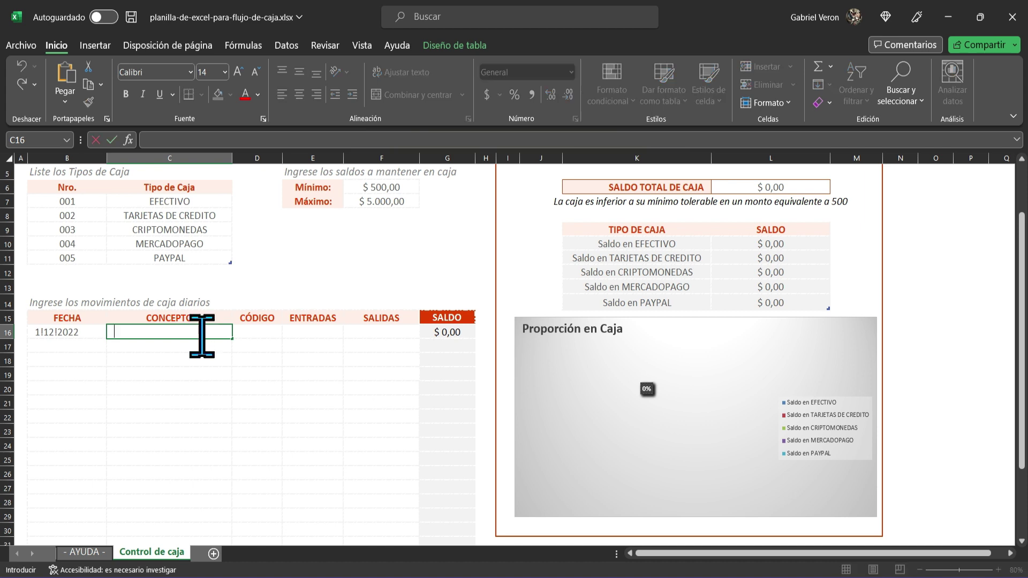
{"action": "type", "text": "SUPERMERCADO"}
{"action": "key", "text": "Tab"}
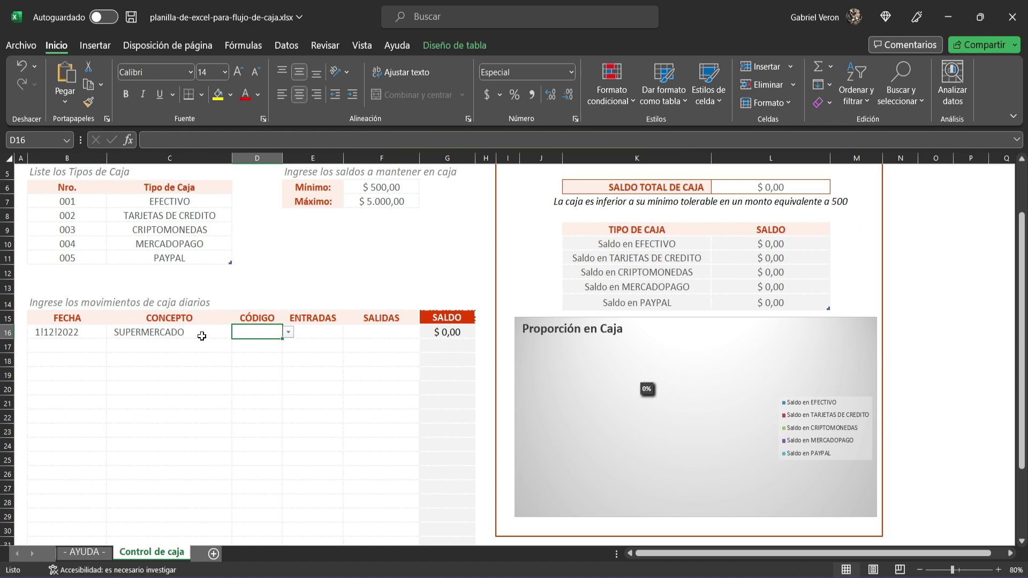
{"action": "type", "text": "001"}
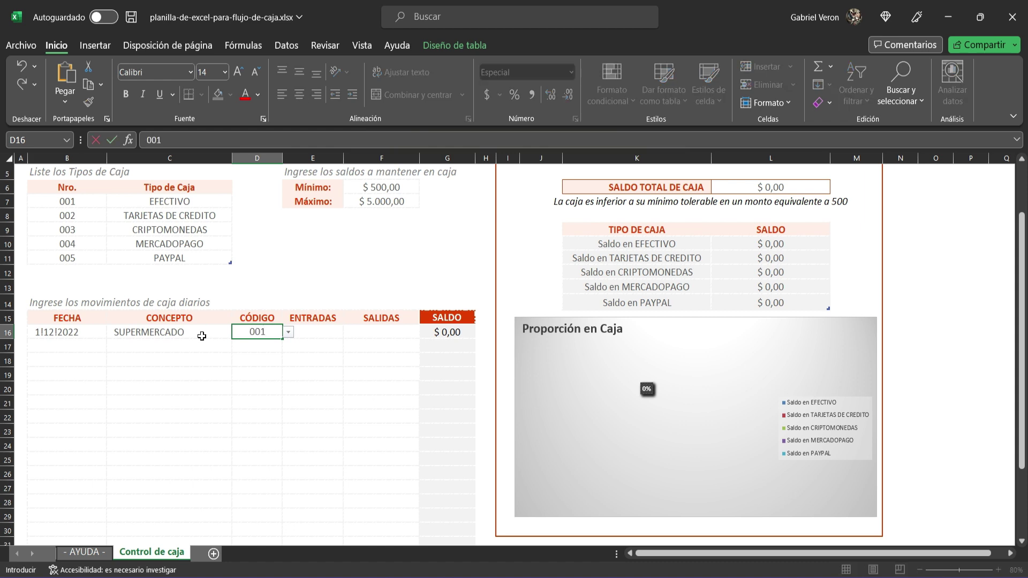
{"action": "key", "text": "Tab"}
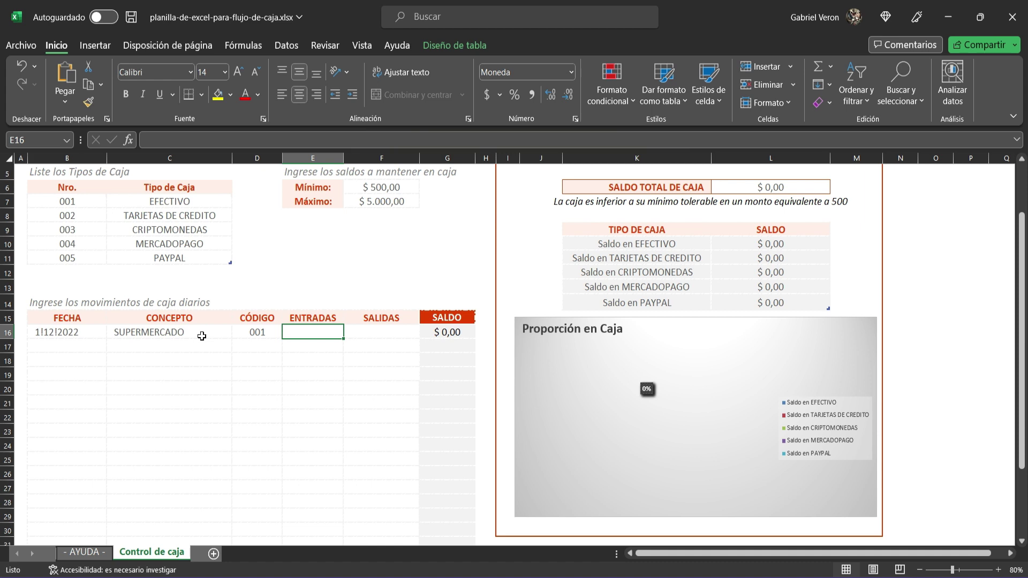
{"action": "key", "text": "Tab"}
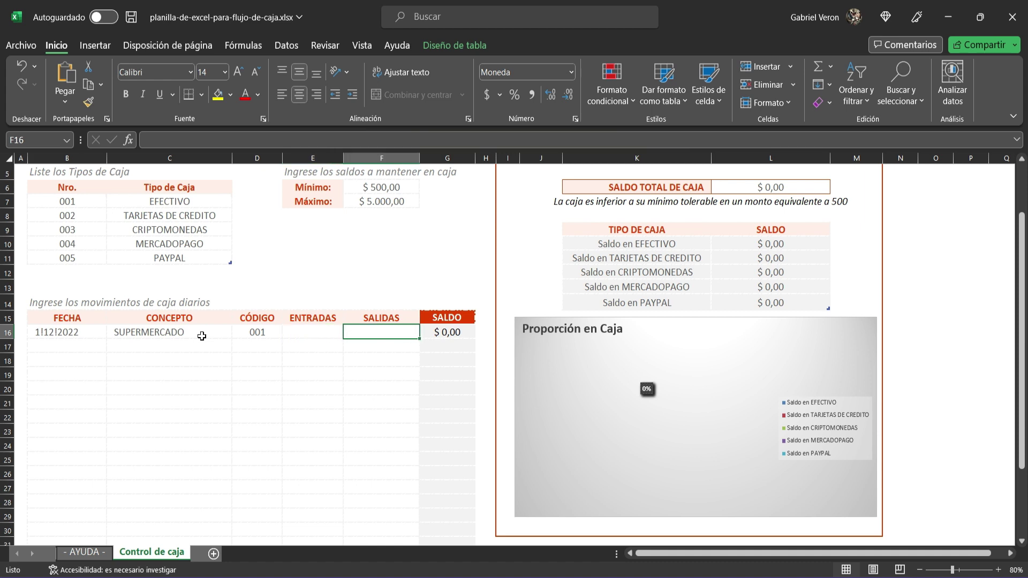
{"action": "type", "text": "500"}
{"action": "key", "text": "Return"}
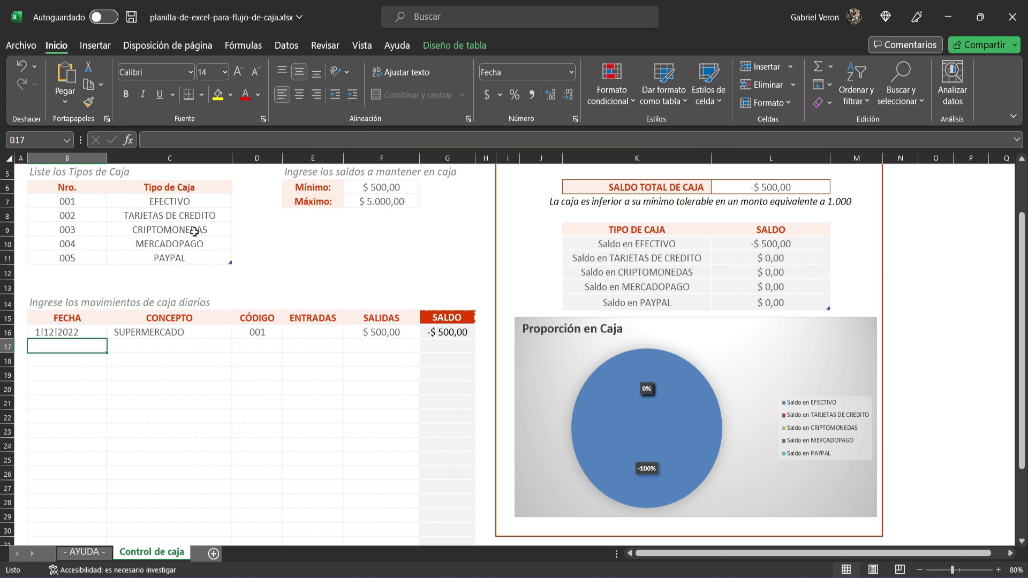
Enter date 2/12/2022, concept PAGO. CRYPTO and code 003 in row 17
{"action": "type", "text": "2/12/2022"}
{"action": "key", "text": "ctrl+Return"}
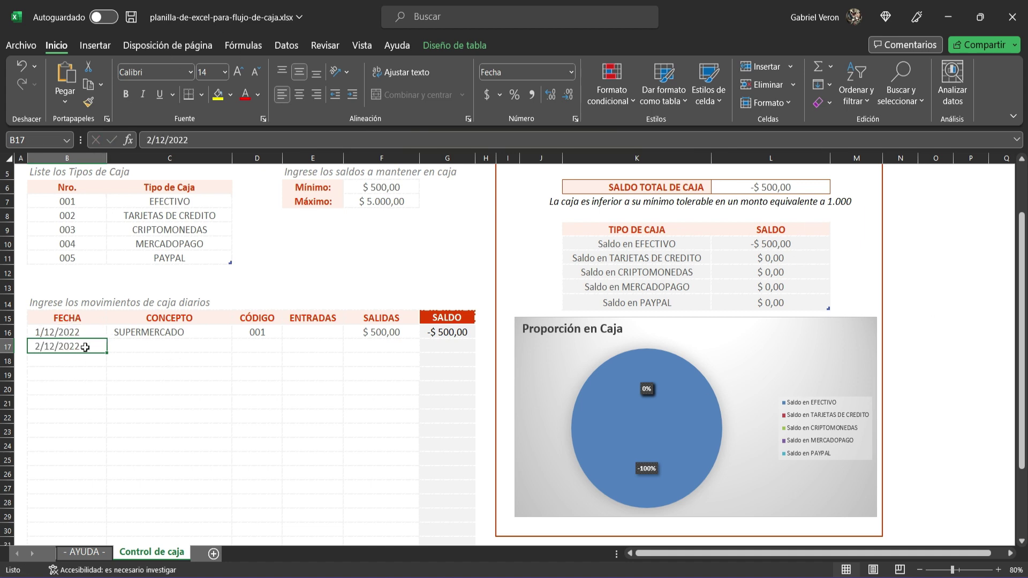
{"action": "double_click", "coordinate": [133, 346]}
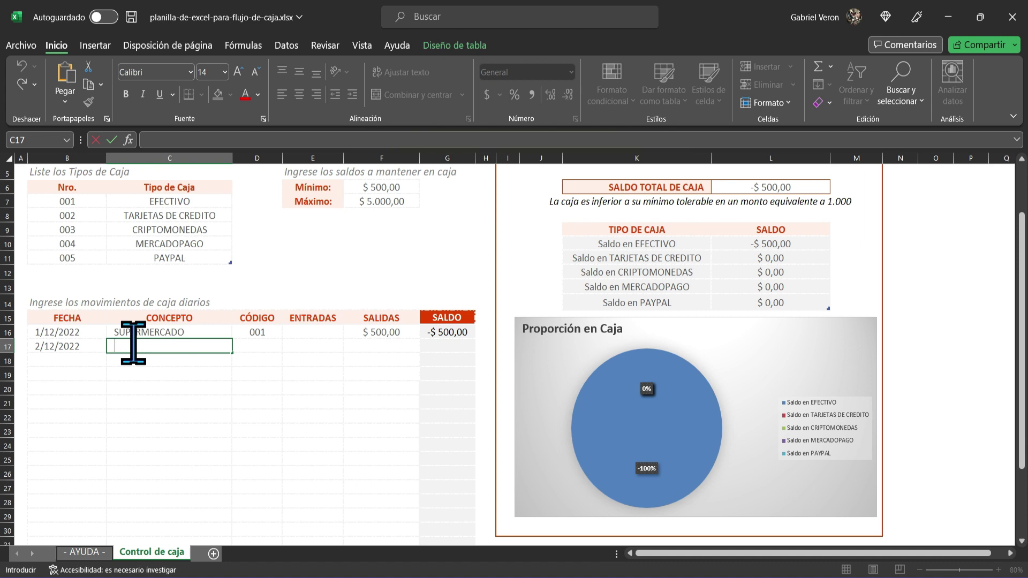
{"action": "type", "text": "PAG."}
{"action": "type", "text": " CRYPTO"}
{"action": "key", "text": "Tab"}
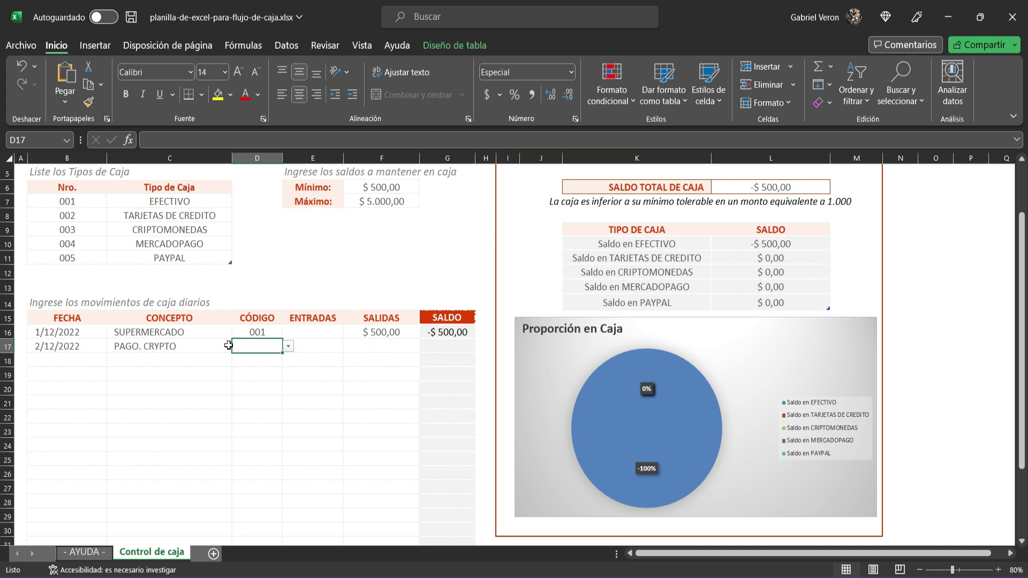
{"action": "type", "text": "003"}
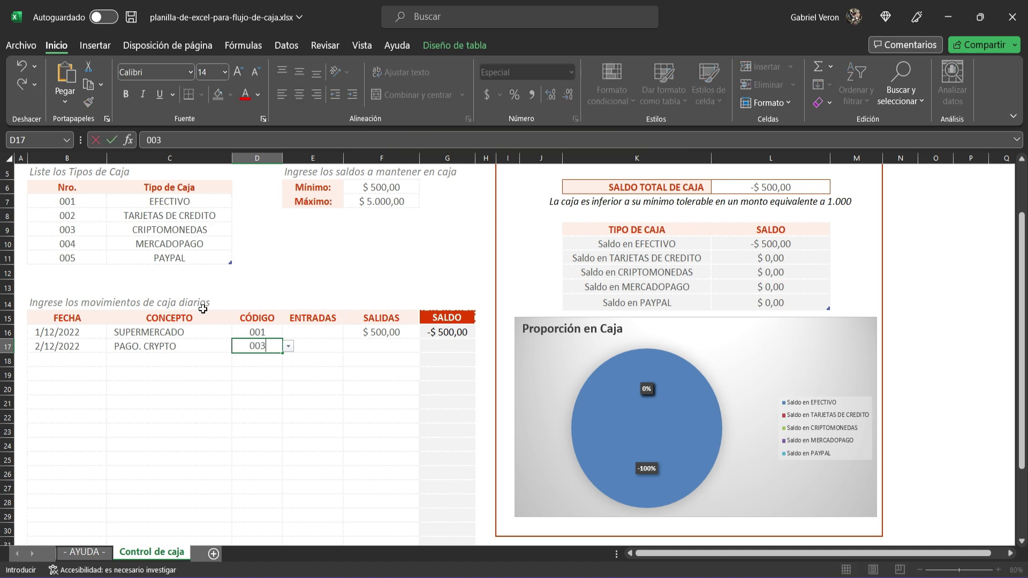
{"action": "key", "text": "Return"}
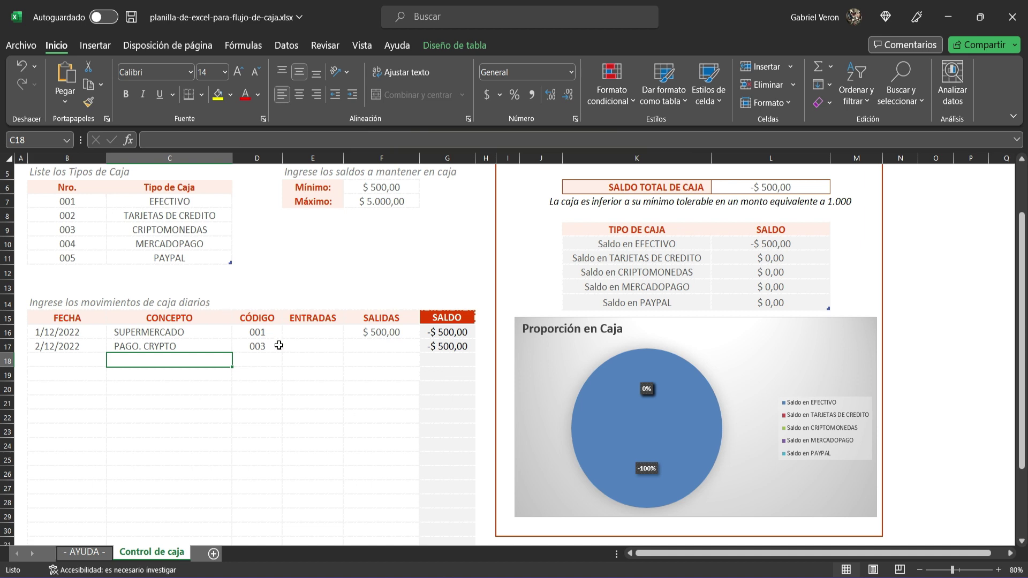
Record a 2000 inflow in the ENTRADAS cell E17
{"action": "left_click", "coordinate": [318, 347]}
{"action": "left_click", "coordinate": [405, 347]}
{"action": "left_click", "coordinate": [323, 343]}
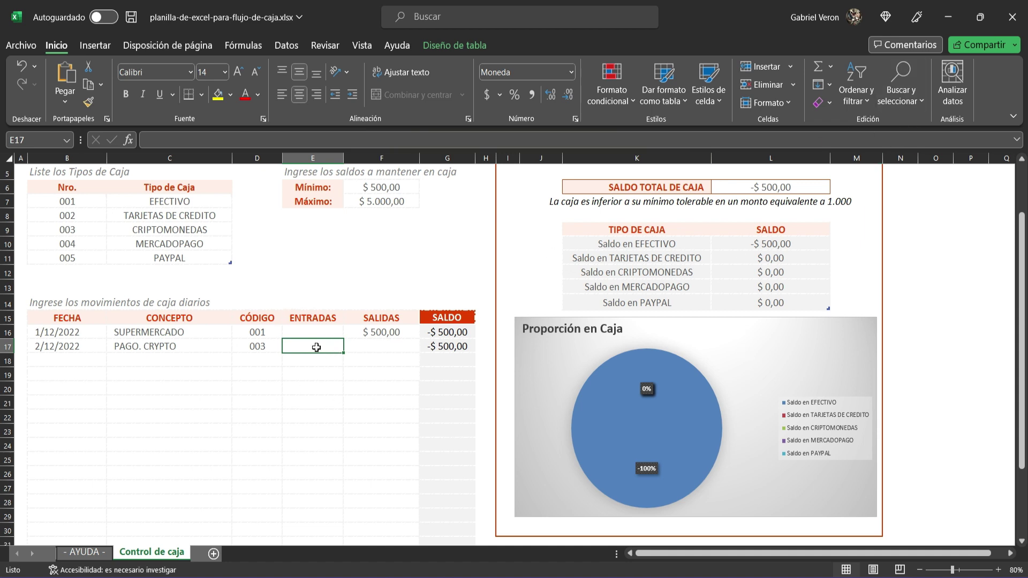
{"action": "double_click", "coordinate": [316, 347]}
{"action": "type", "text": "2"}
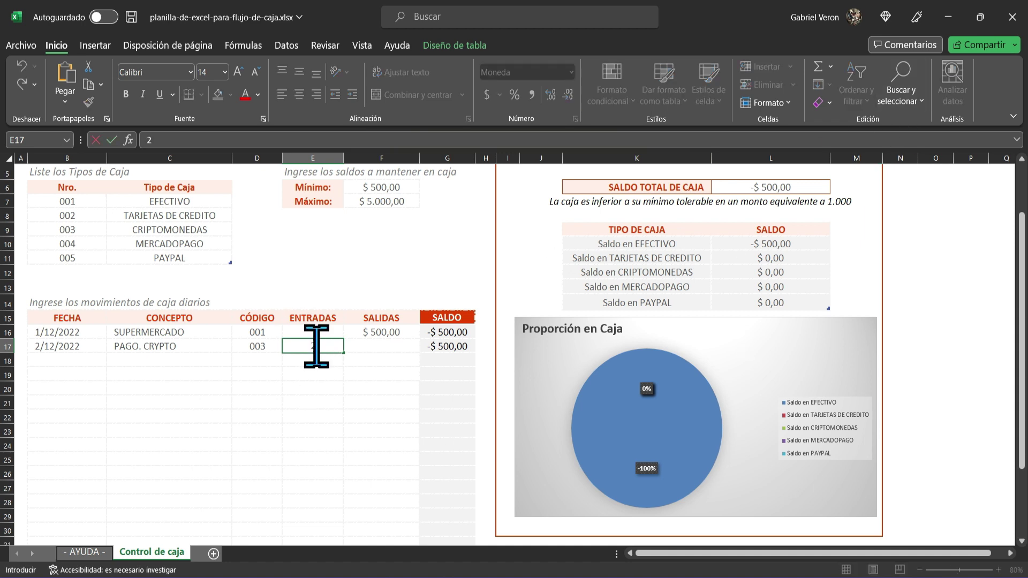
{"action": "type", "text": "000"}
{"action": "key", "text": "Return"}
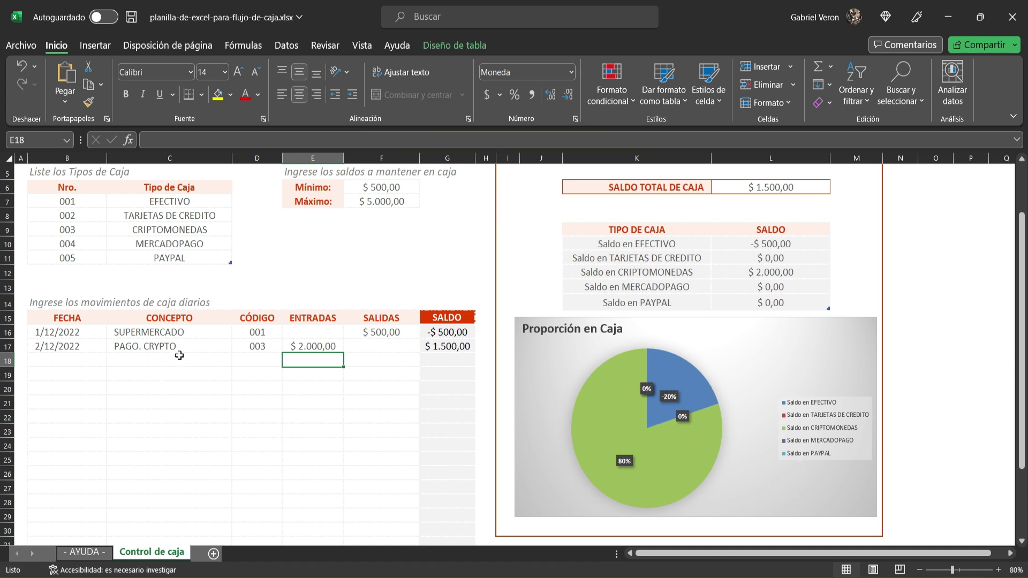
Fill row 18 with date 3/12/2022, concept TARJETA. CRÉDITO, code 002 and a 600 outflow
{"action": "double_click", "coordinate": [73, 360]}
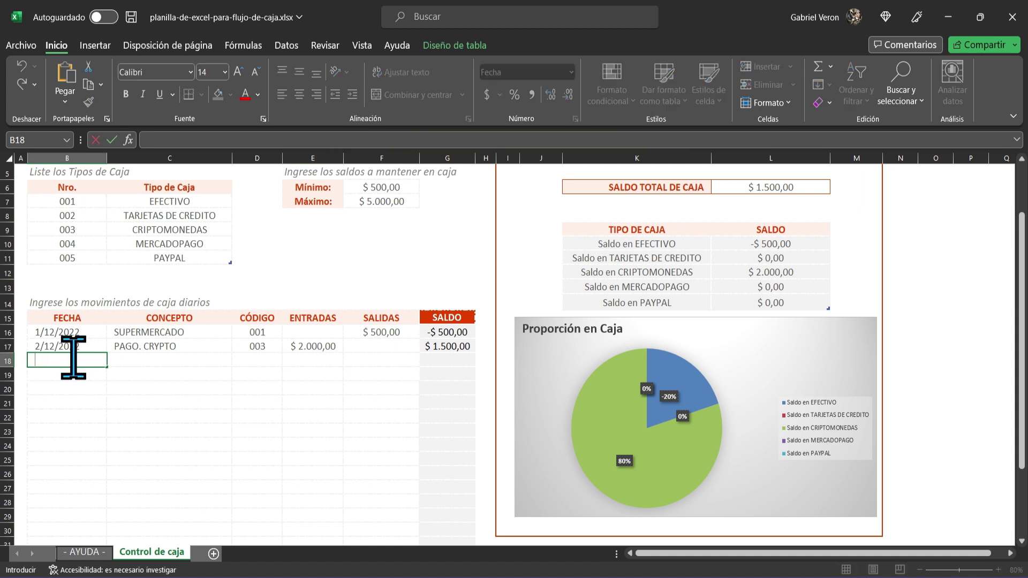
{"action": "type", "text": "3/12/022"}
{"action": "key", "text": "Tab"}
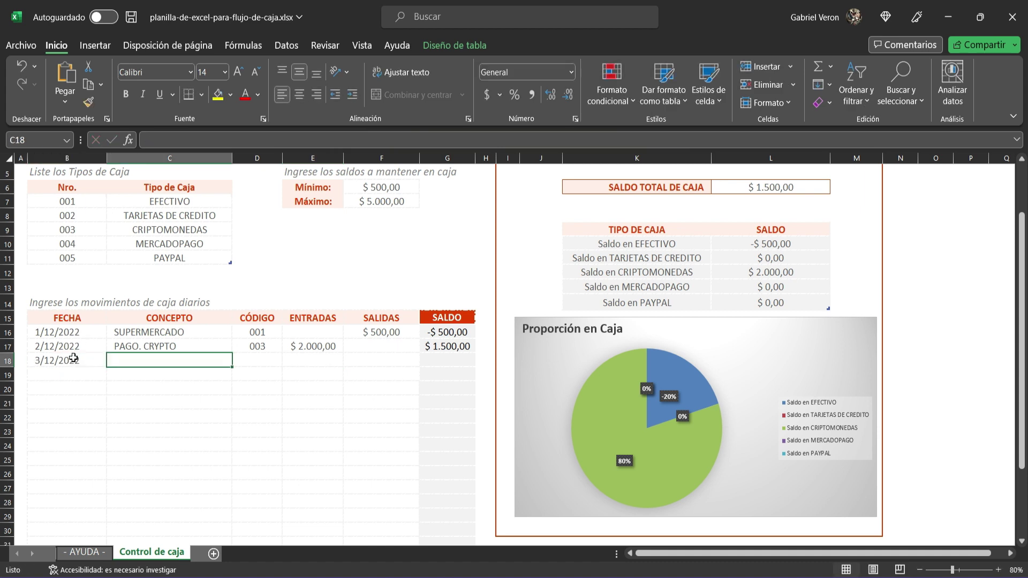
{"action": "type", "text": "T"}
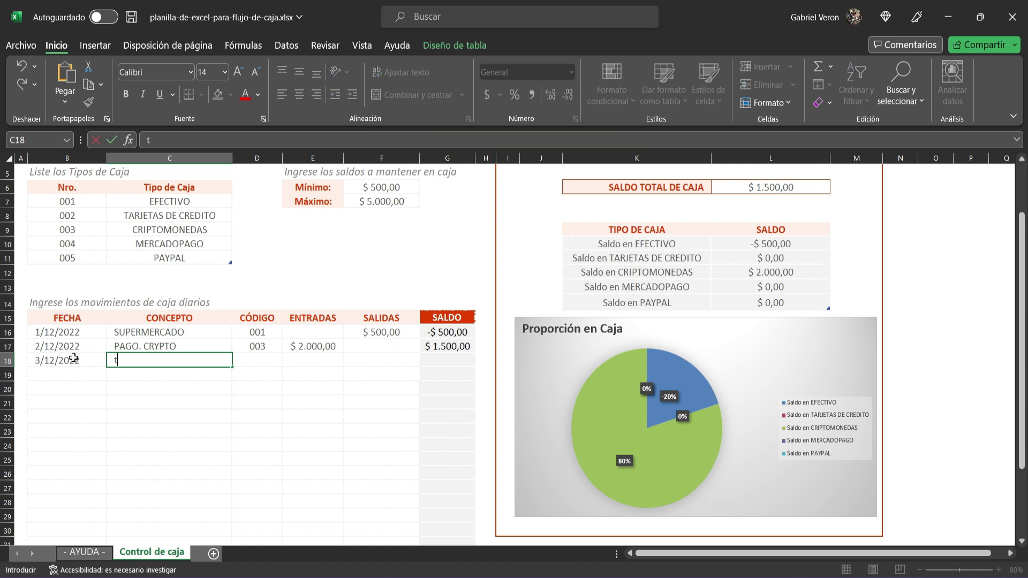
{"action": "type", "text": "ARJETA. CRÉDITO"}
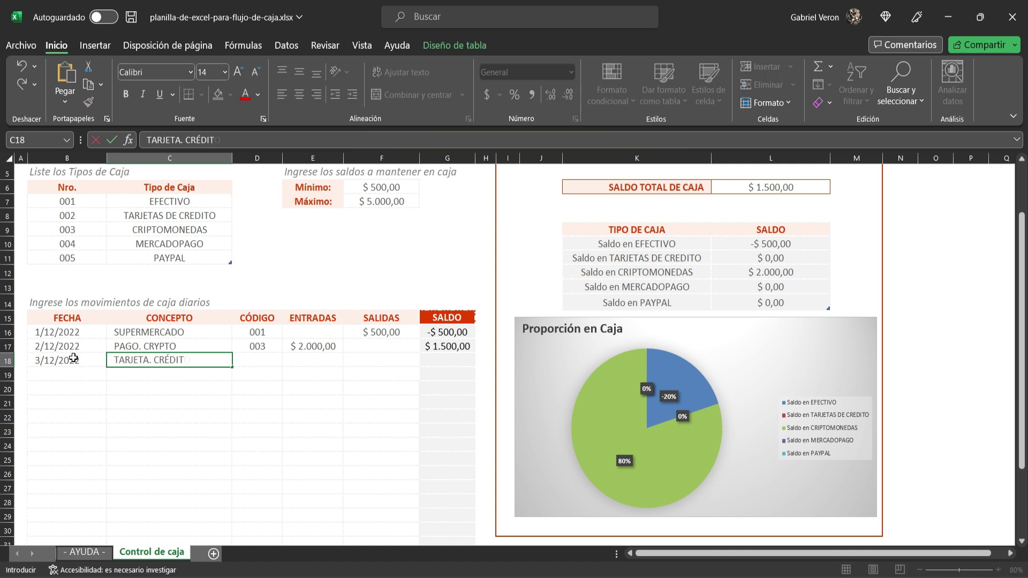
{"action": "key", "text": "Tab"}
{"action": "type", "text": "002"}
{"action": "key", "text": "Tab"}
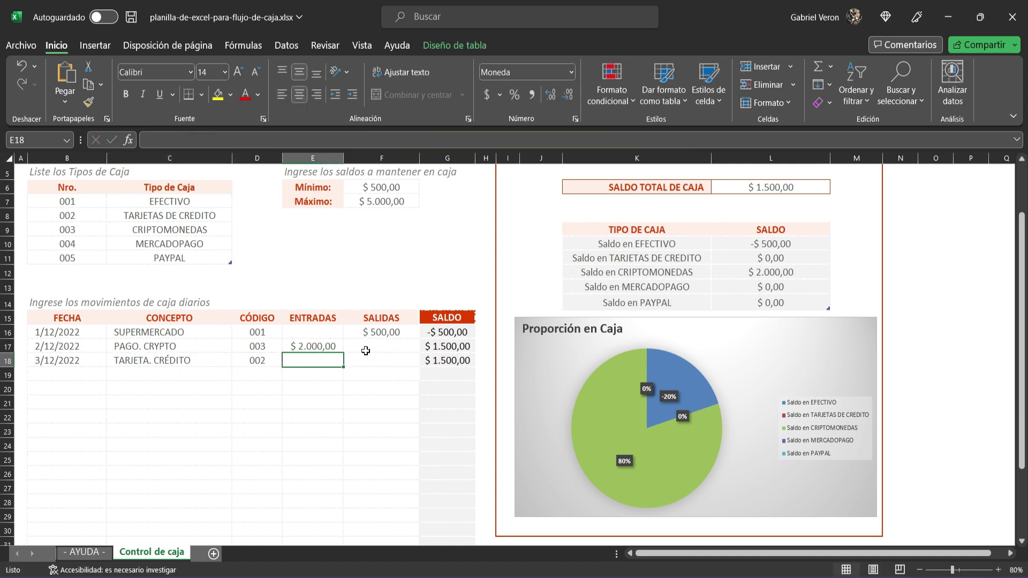
{"action": "double_click", "coordinate": [378, 359]}
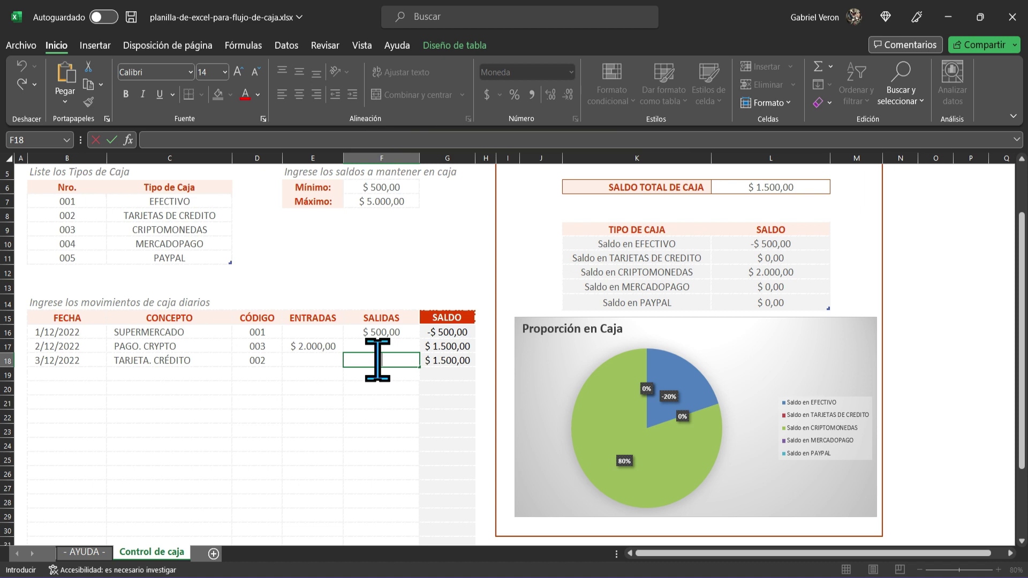
{"action": "type", "text": "600"}
{"action": "key", "text": "Return"}
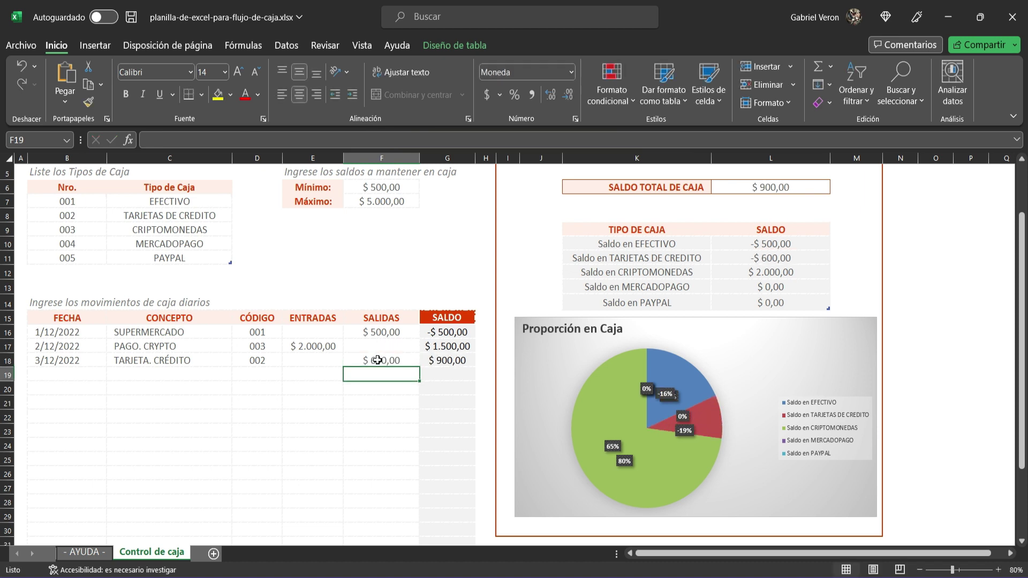